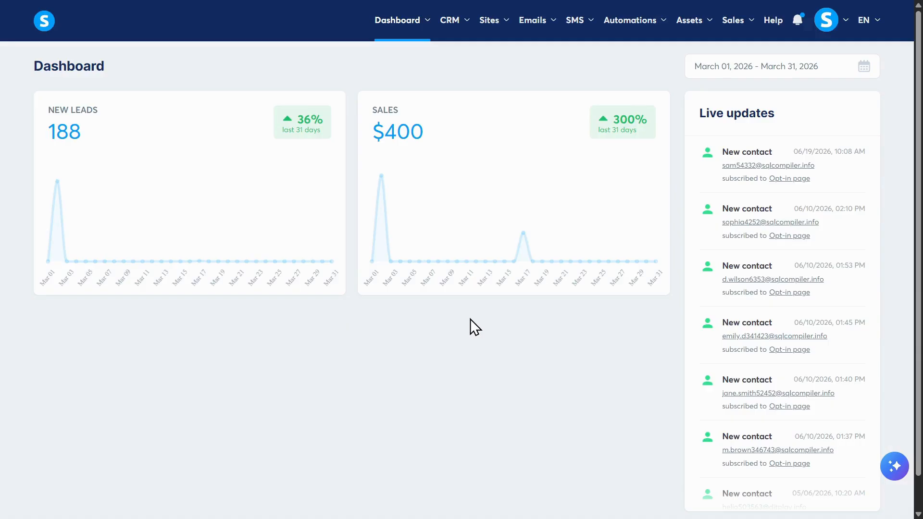
# Open the Emails section of the account settings.
pyautogui.moveTo(821, 23)
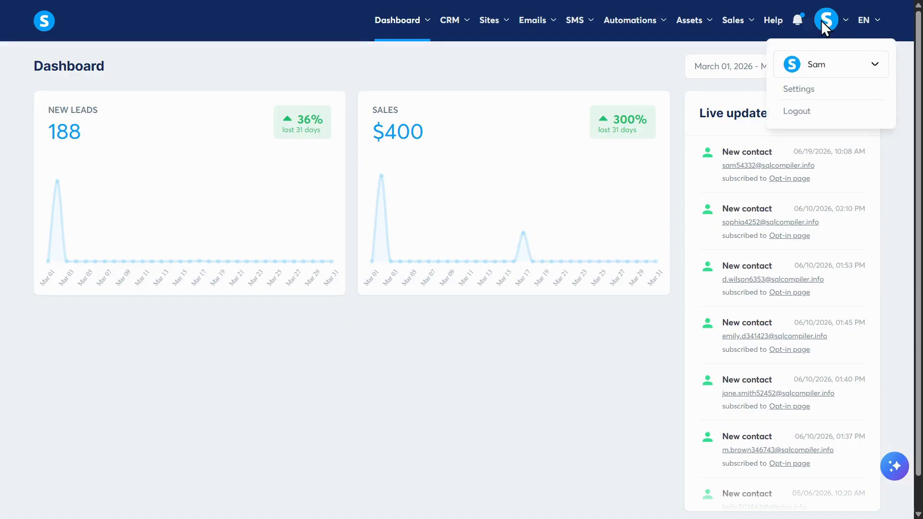
pyautogui.click(809, 92)
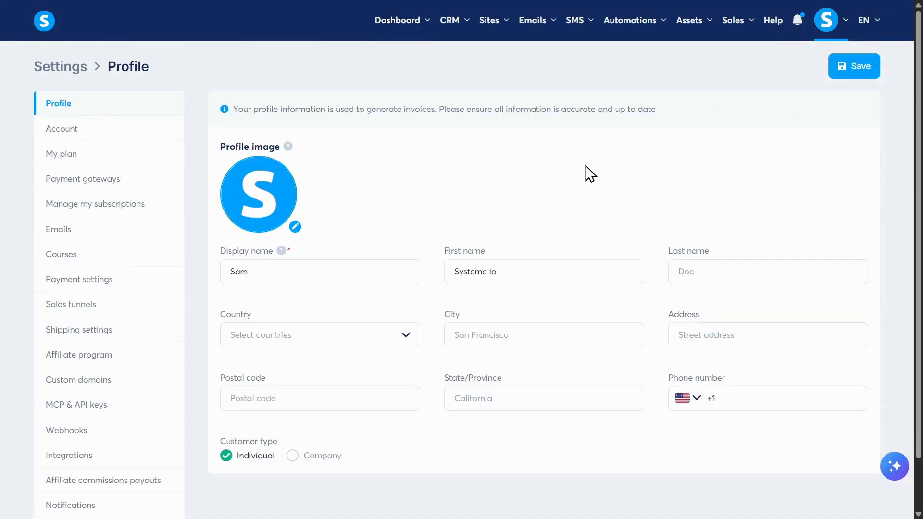
pyautogui.click(132, 234)
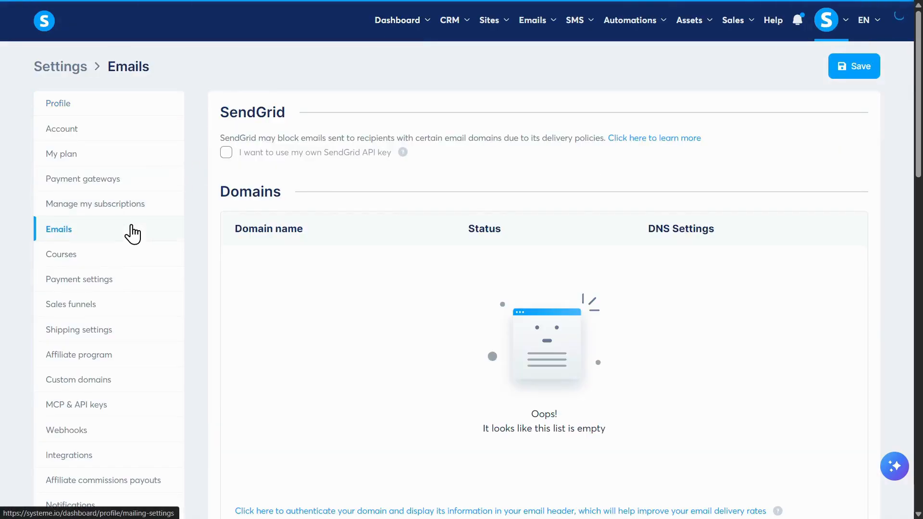
# Set up domain authentication for the domain name sio-demo.com, save it, and close the generated DNS records.
pyautogui.scroll(-2, 327, 301)
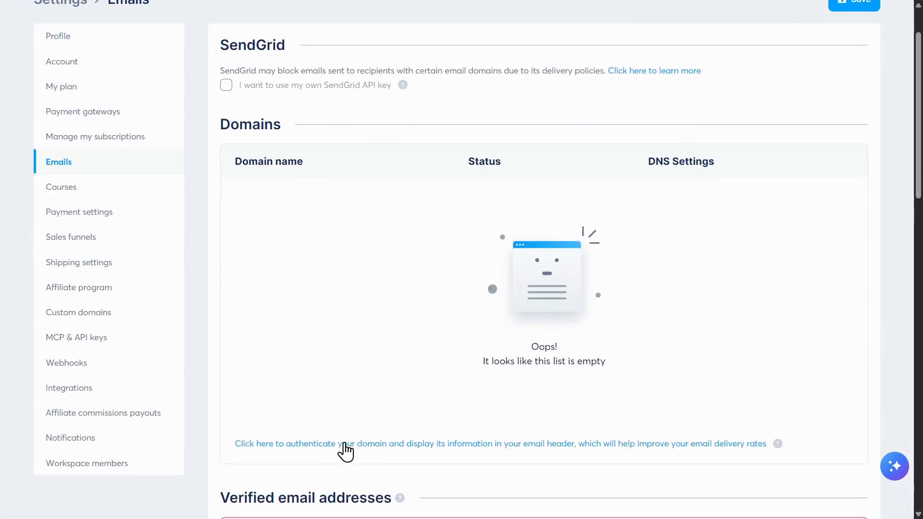
pyautogui.click(344, 443)
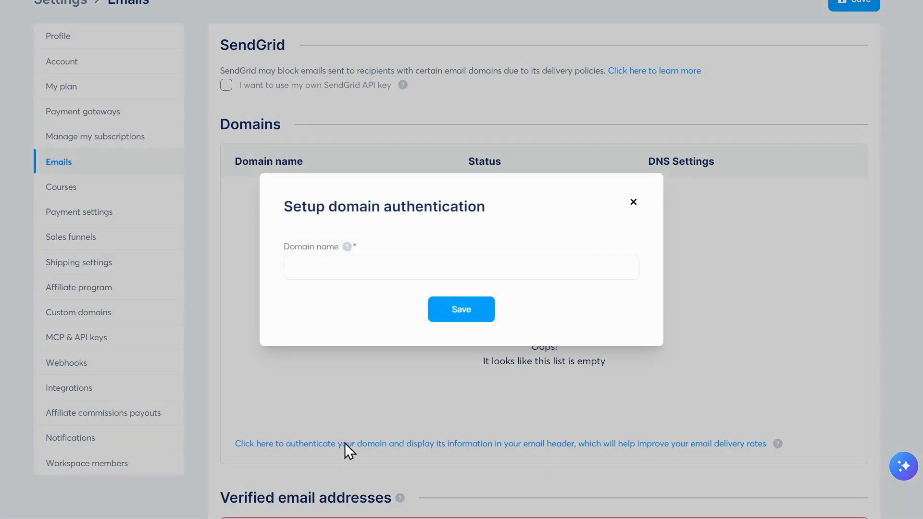
pyautogui.click(315, 268)
pyautogui.write('sio-demo.com')
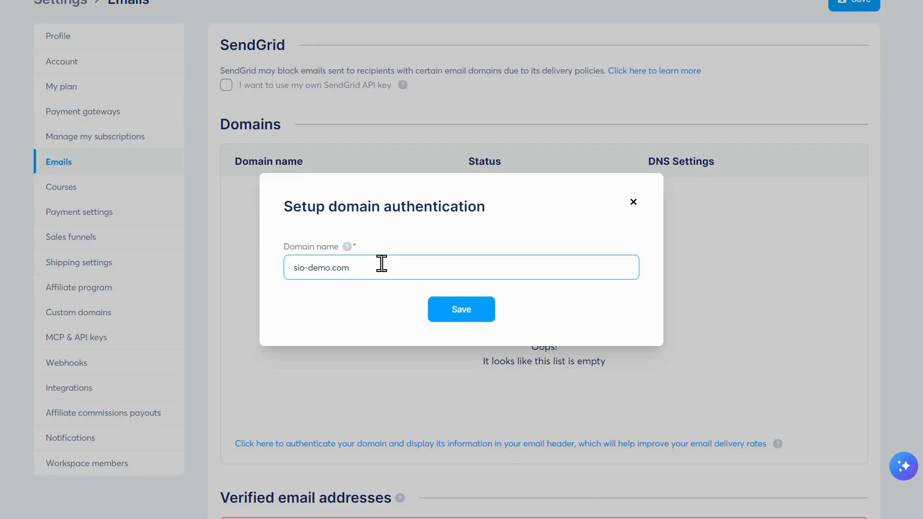
pyautogui.click(440, 310)
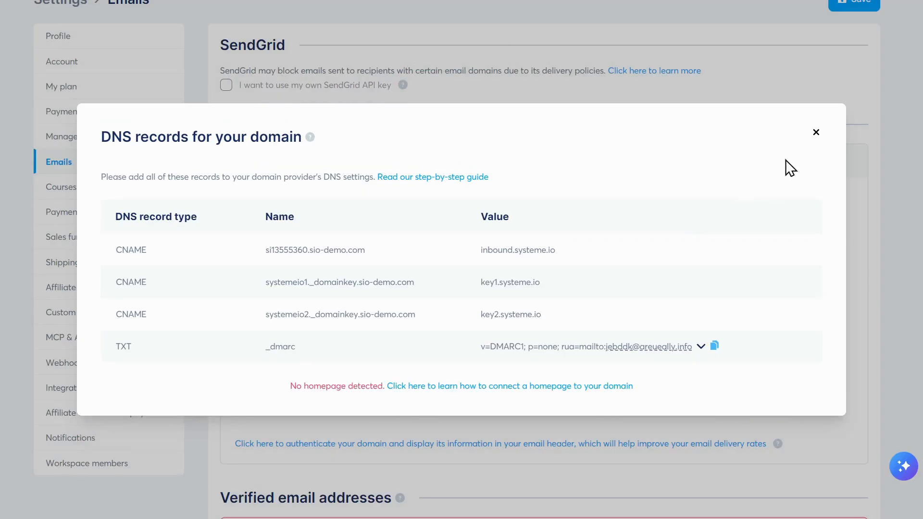
pyautogui.click(816, 133)
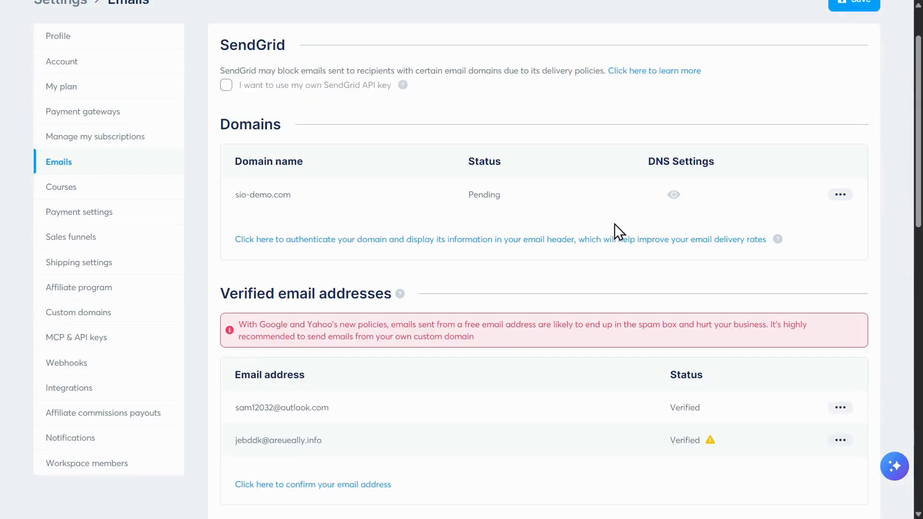
# Display the sio-demo.com DNS records, switch to IONOS, and start a CNAME record with the first record's hostname, si13555360.
pyautogui.click(674, 195)
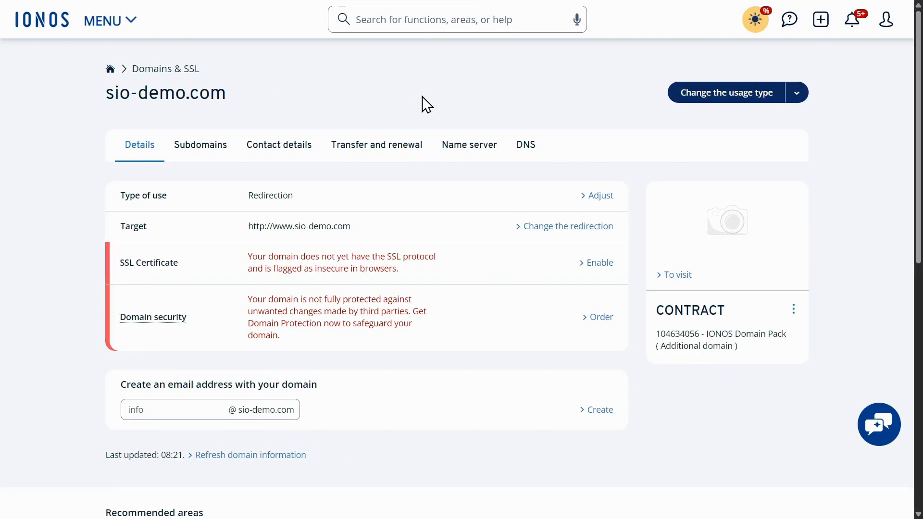
pyautogui.click(524, 147)
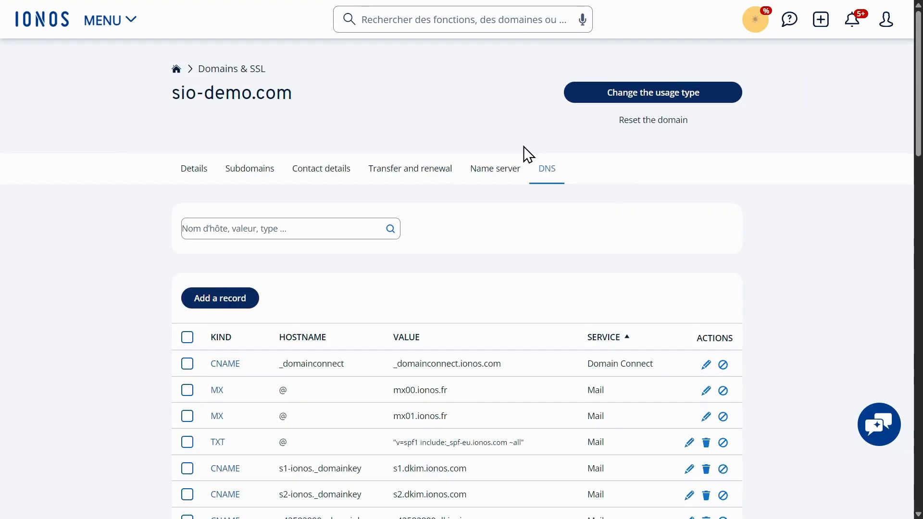
pyautogui.click(239, 298)
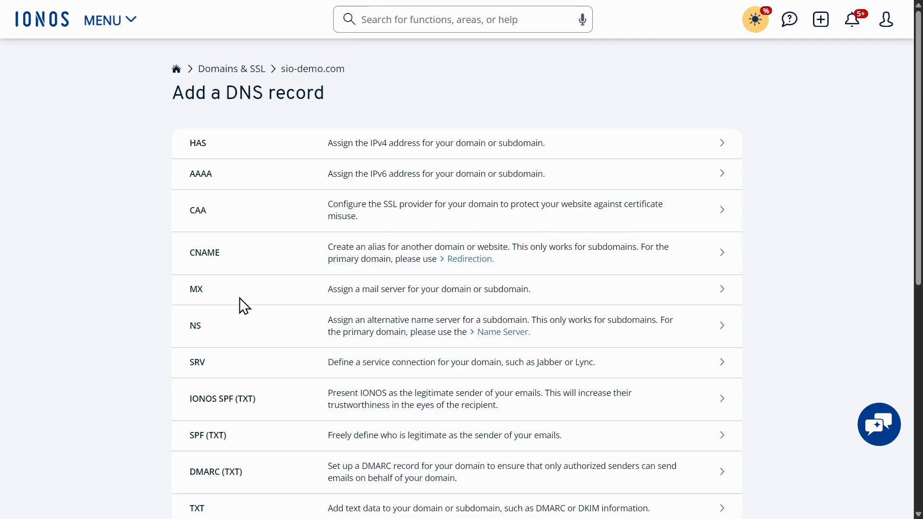
pyautogui.click(285, 263)
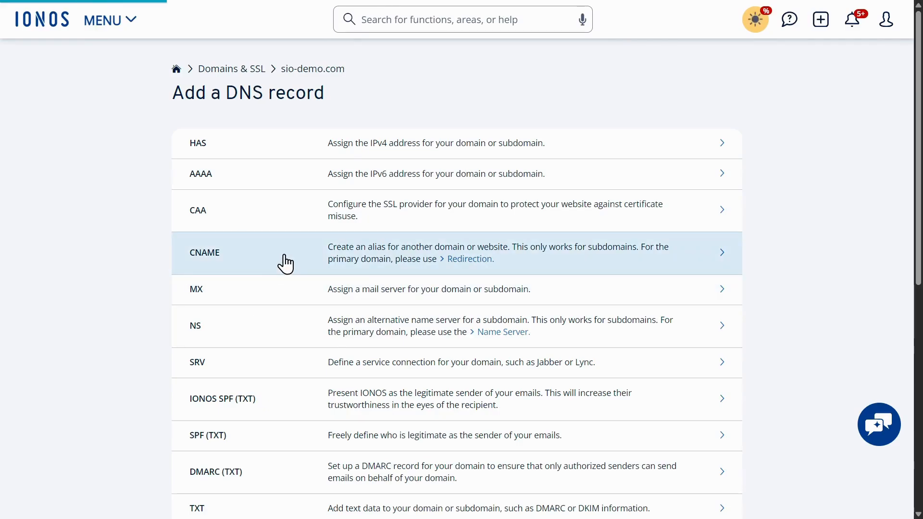
pyautogui.click(365, 188)
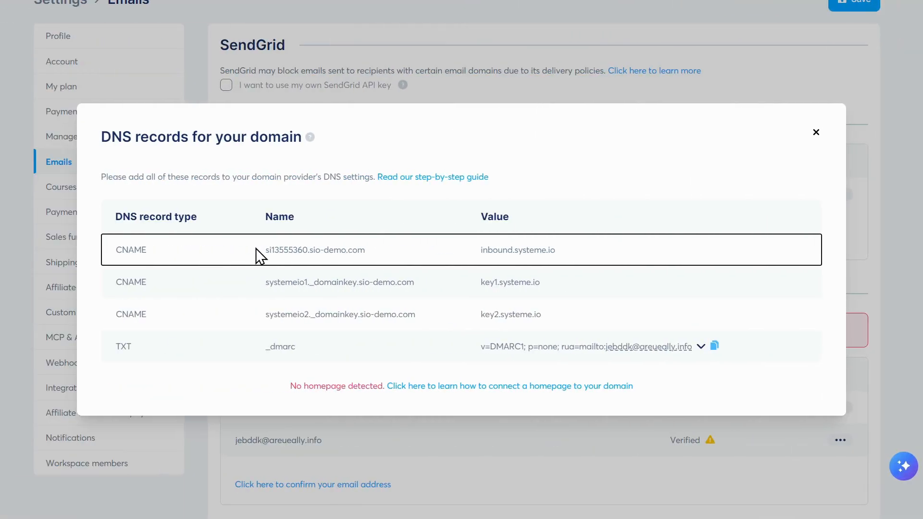
pyautogui.moveTo(257, 250); pyautogui.dragTo(308, 250)
pyautogui.hotkey('ctrl', 'c')
pyautogui.hotkey('alt', 'Tab')
pyautogui.hotkey('ctrl', 'v')
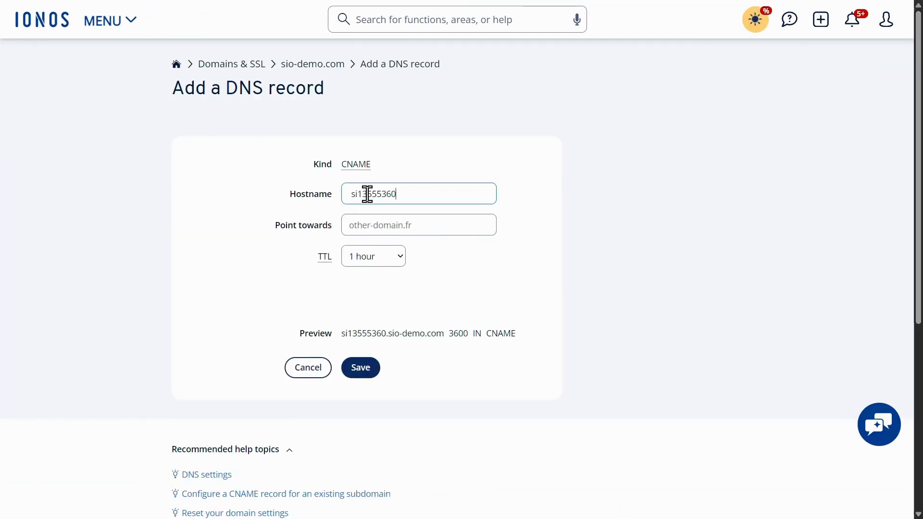
# Point the new CNAME record to "inbound.systeme.io.", including the trailing dot, and save it.
pyautogui.click(369, 223)
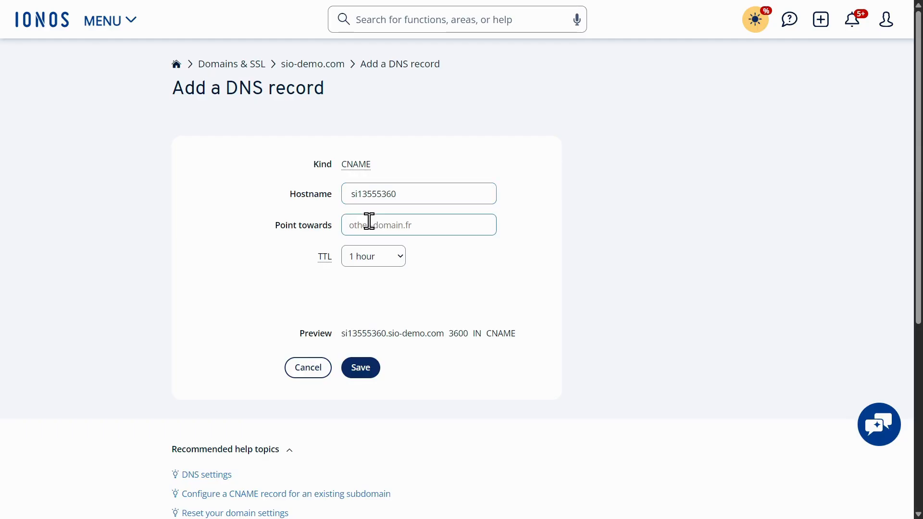
pyautogui.hotkey('alt', 'Tab')
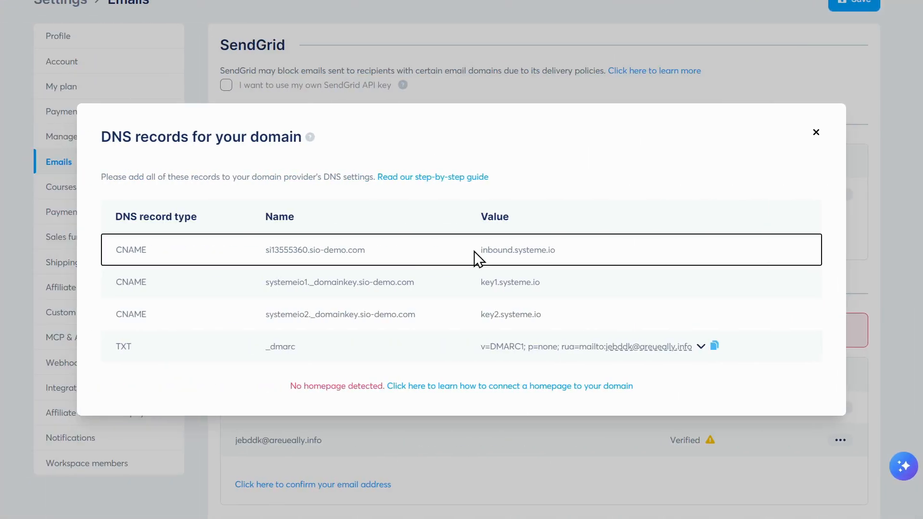
pyautogui.moveTo(474, 250); pyautogui.dragTo(567, 247)
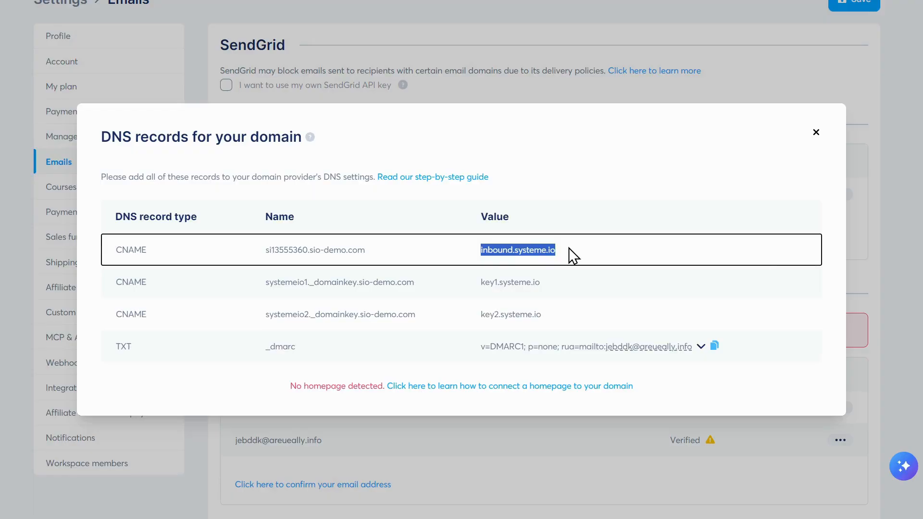
pyautogui.hotkey('ctrl', 'c')
pyautogui.hotkey('alt', 'Tab')
pyautogui.hotkey('ctrl', 'v')
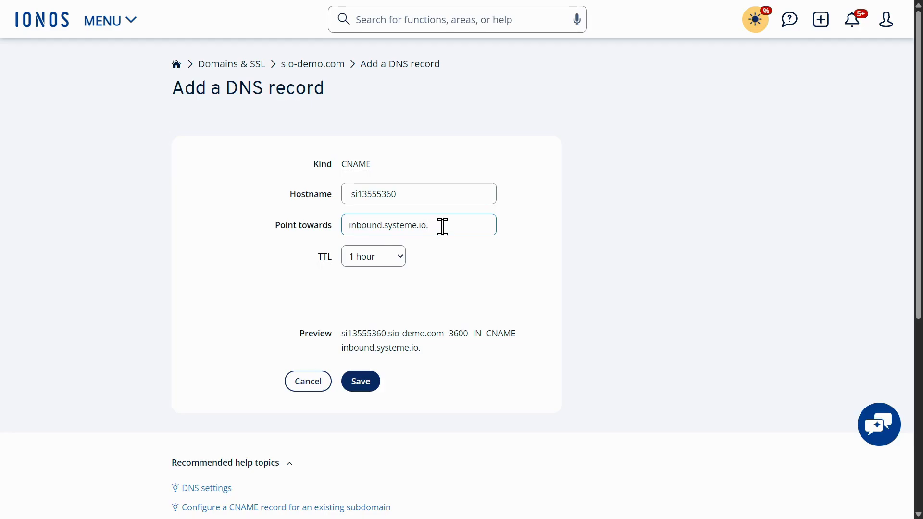
pyautogui.click(362, 392)
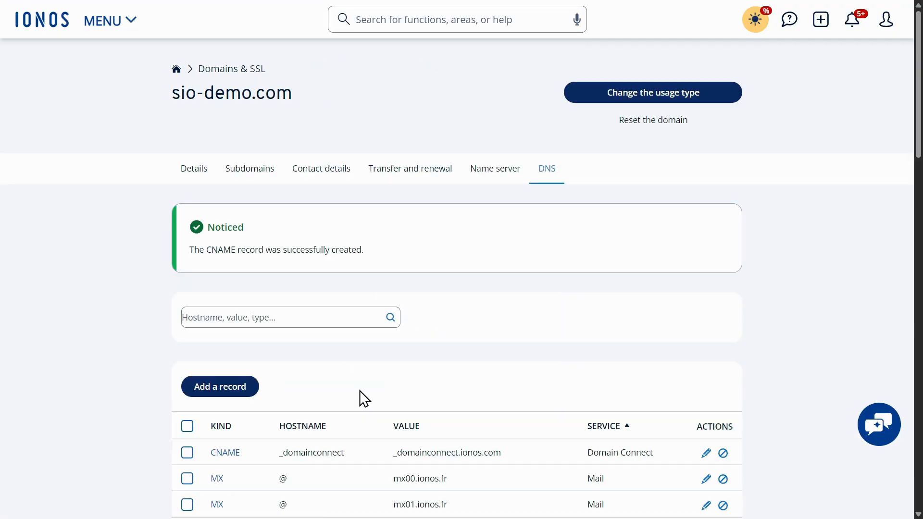
# Add and save a CNAME record with hostname systemeio1._domainkey pointing to "key1.systeme.io.", including the trailing dot.
pyautogui.click(240, 391)
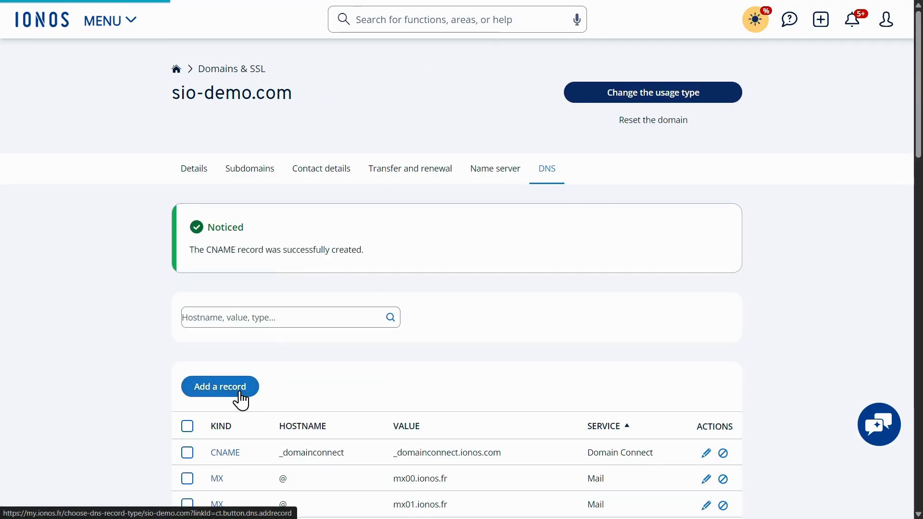
pyautogui.click(305, 252)
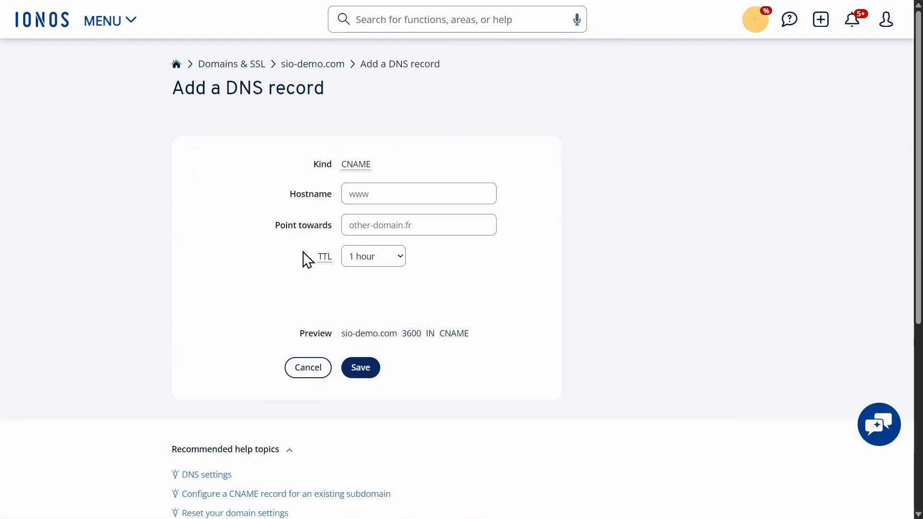
pyautogui.click(360, 193)
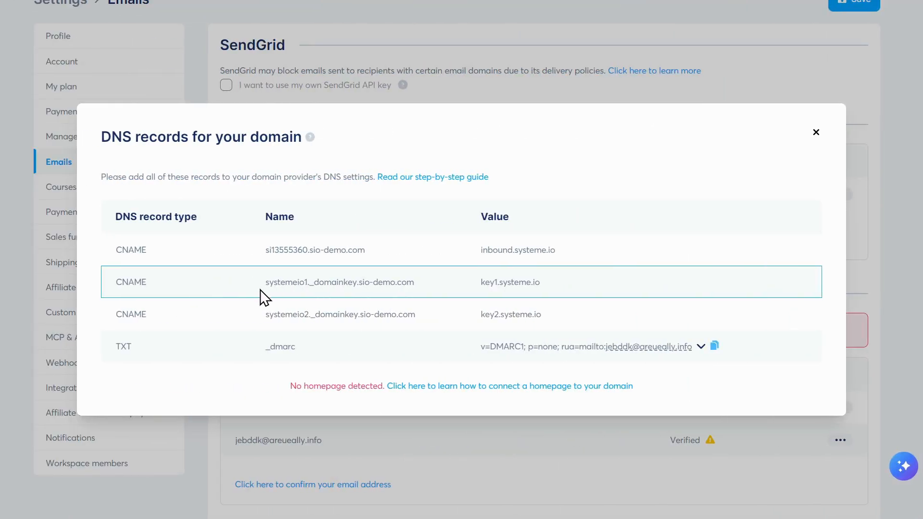
pyautogui.moveTo(264, 288); pyautogui.dragTo(357, 287)
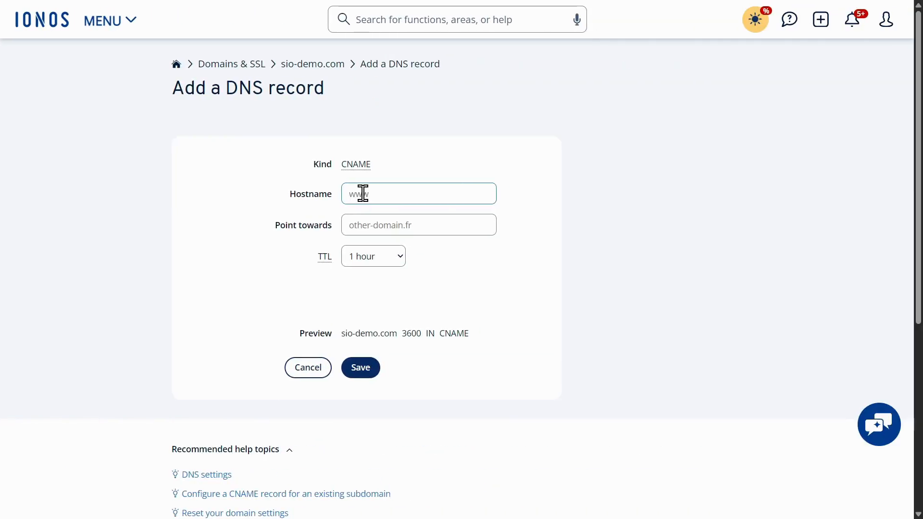
pyautogui.hotkey('ctrl', 'v')
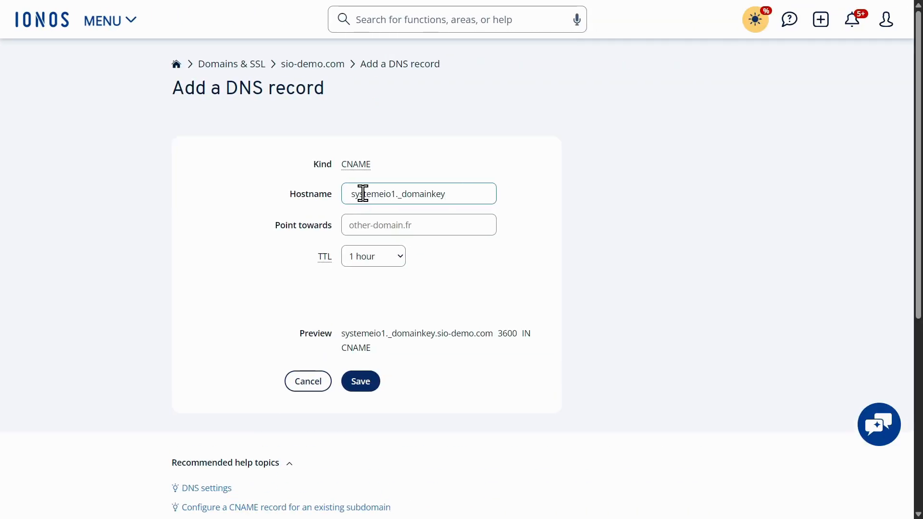
pyautogui.click(366, 224)
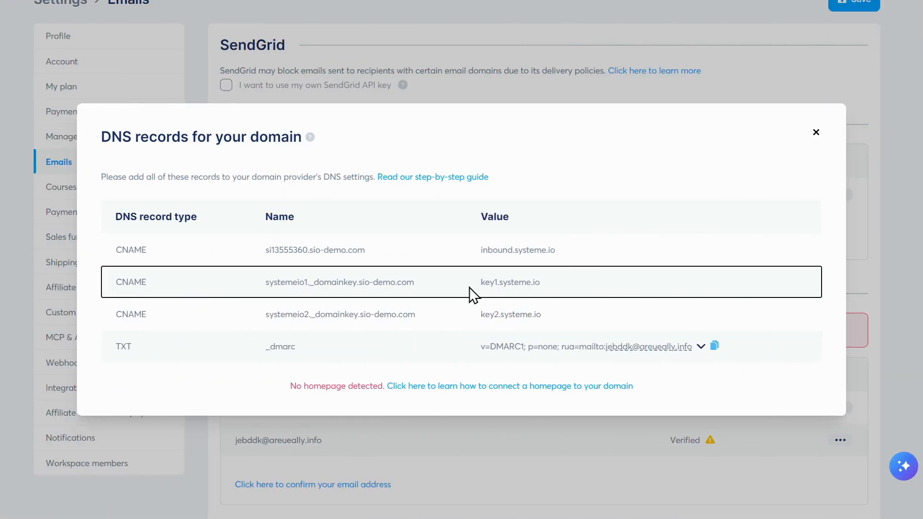
pyautogui.moveTo(469, 287); pyautogui.dragTo(534, 283)
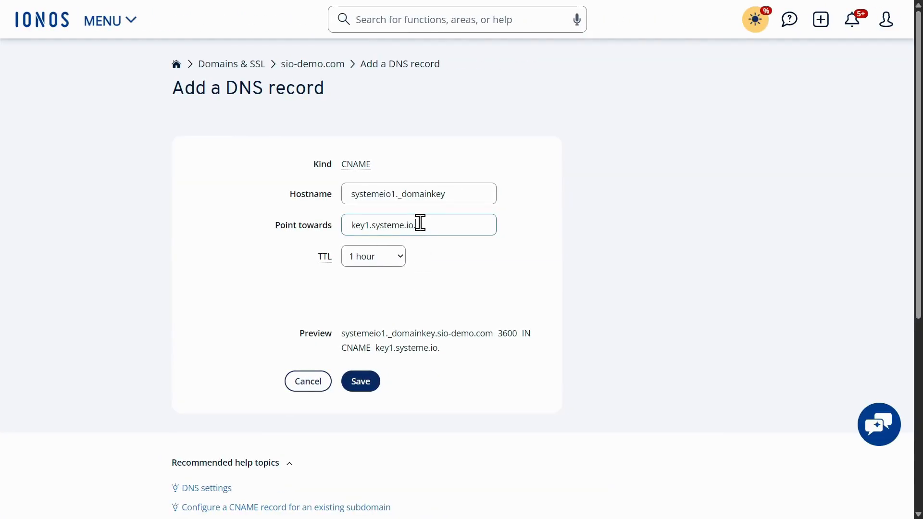
pyautogui.click(366, 385)
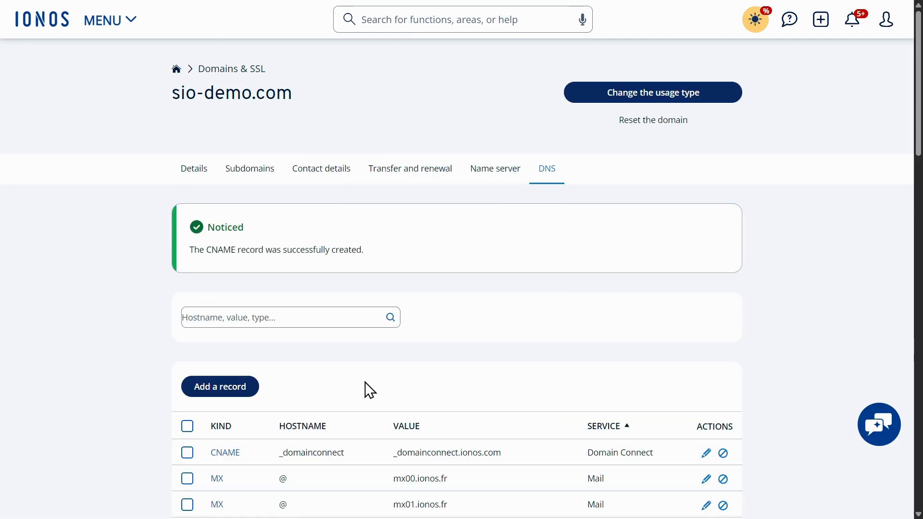
# Add and save a CNAME record with hostname systemeio2._domainkey pointing to "key2.systeme.io.", including the trailing dot.
pyautogui.click(244, 391)
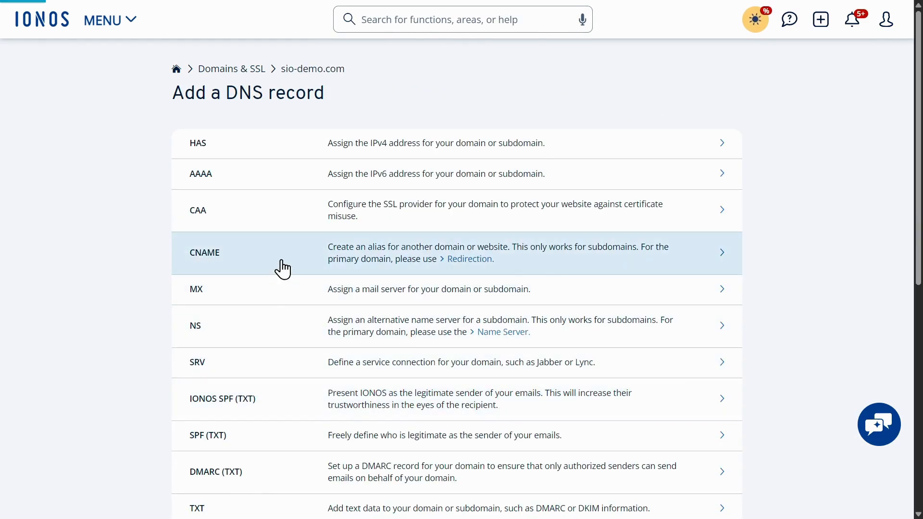
pyautogui.click(283, 268)
pyautogui.click(418, 192)
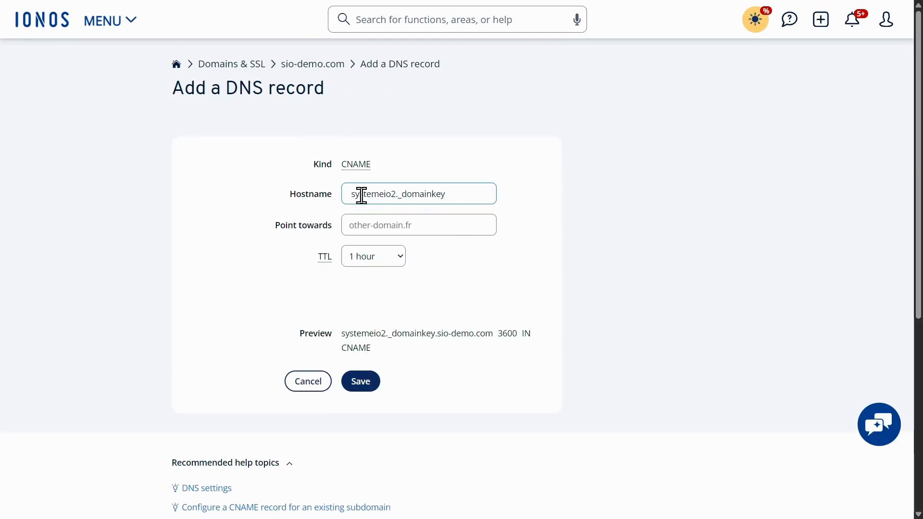
pyautogui.click(367, 224)
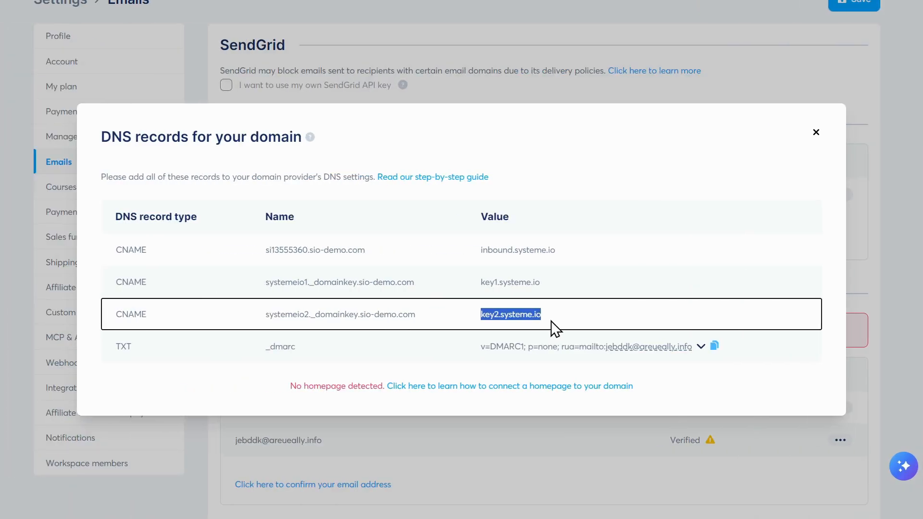
pyautogui.hotkey('ctrl', 'v')
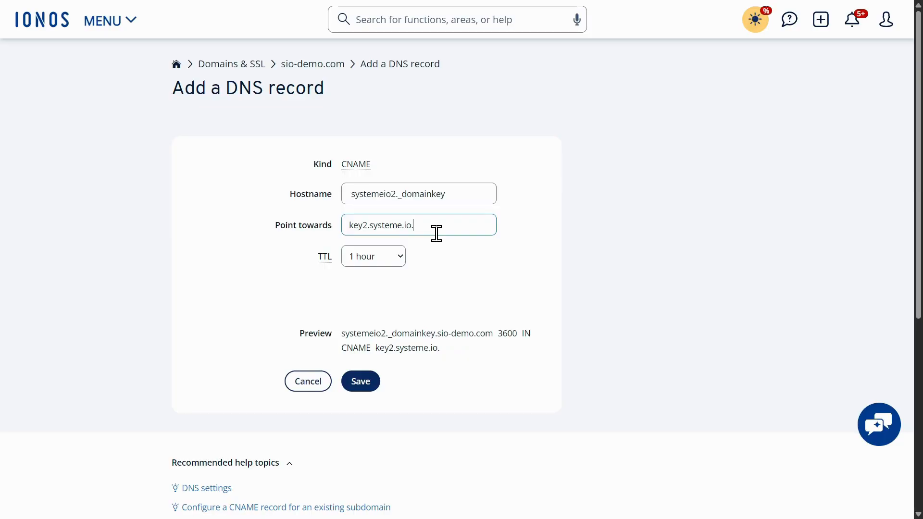
pyautogui.click(369, 380)
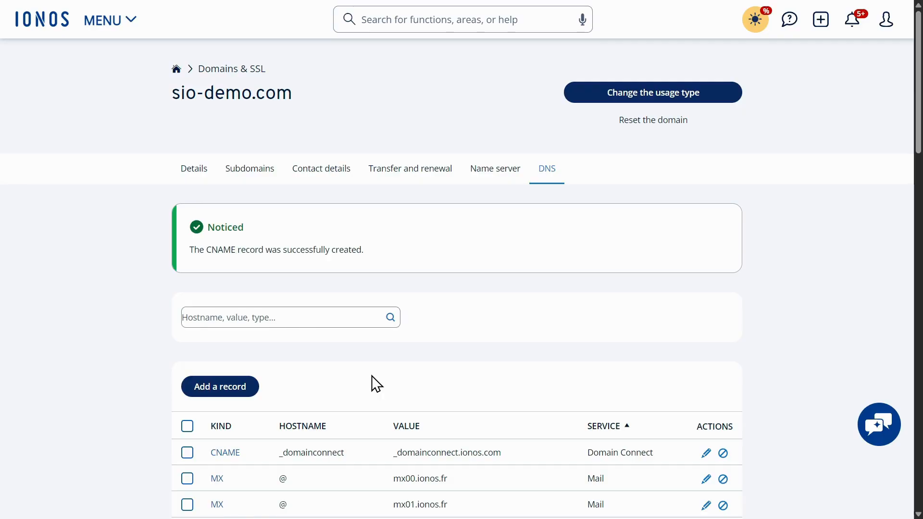
# Start a new TXT record for sio-demo.com in the IONOS DNS settings with the hostname _dmarc.
pyautogui.click(240, 401)
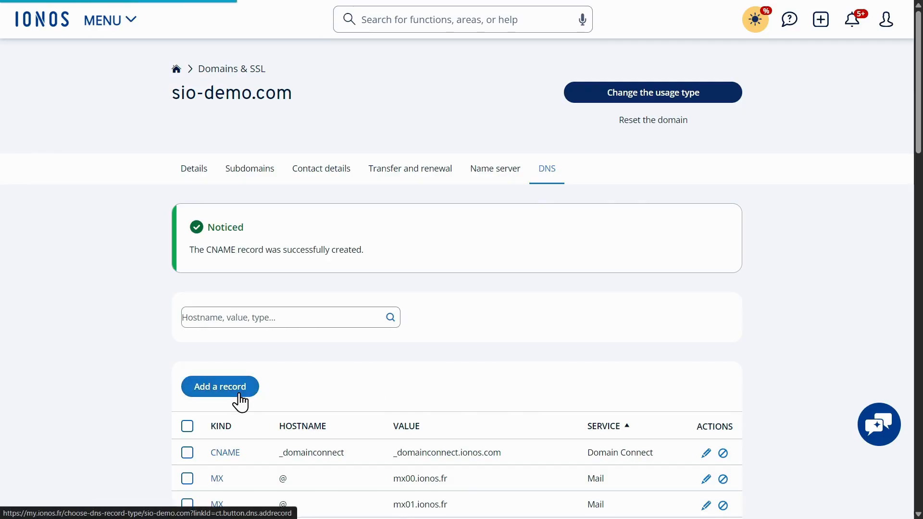
pyautogui.scroll(-3, 239, 402)
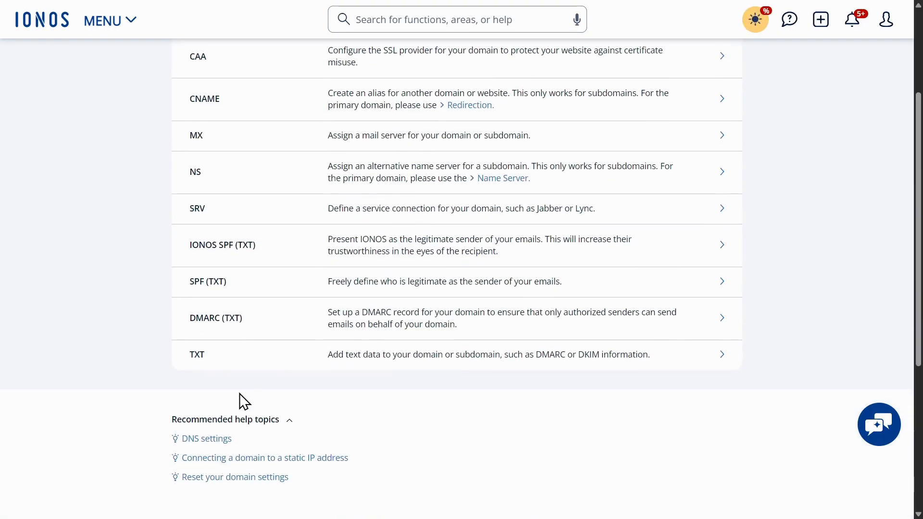
pyautogui.click(328, 369)
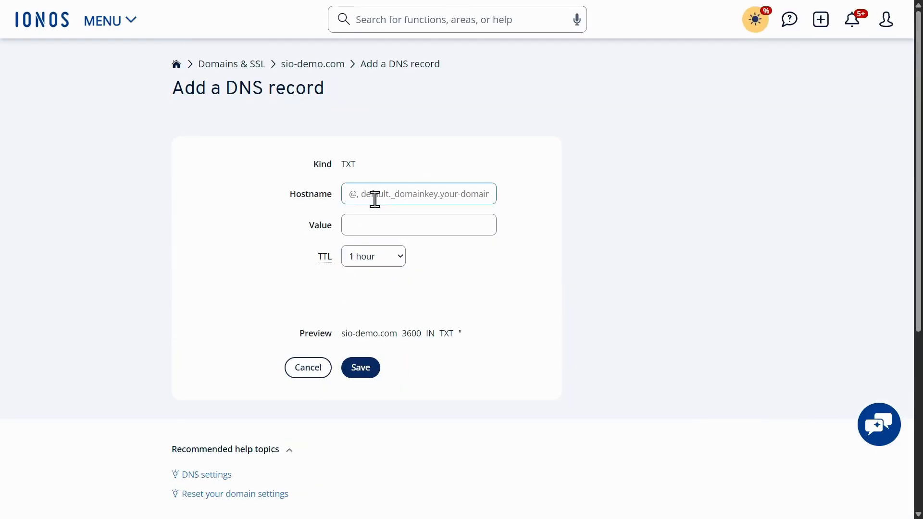
pyautogui.click(375, 199)
pyautogui.write('_dmarc')
# Copy the DMARC value, "v=DMARC1; p=none; rua=mailto:" plus the reporting e-mail, from systeme.io's DNS records into the IONOS TXT record's value.
pyautogui.click(378, 225)
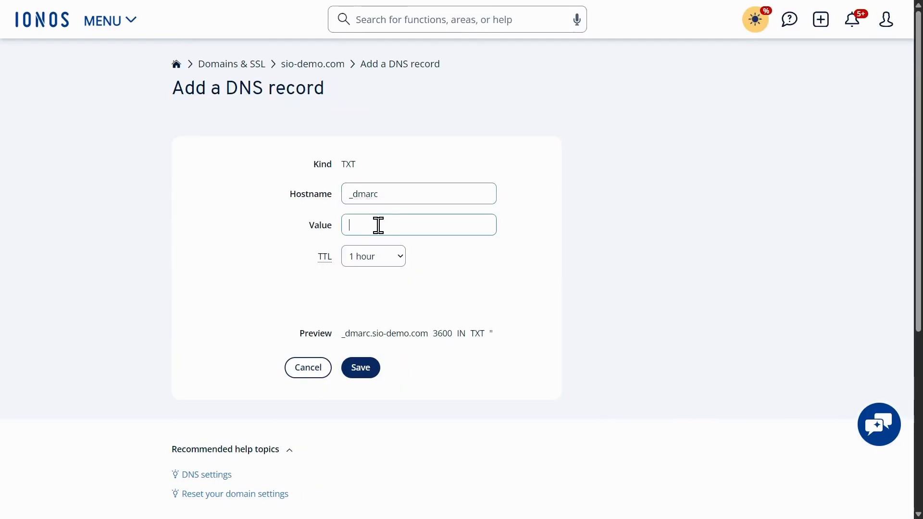
pyautogui.hotkey('ctrl', 'Left')
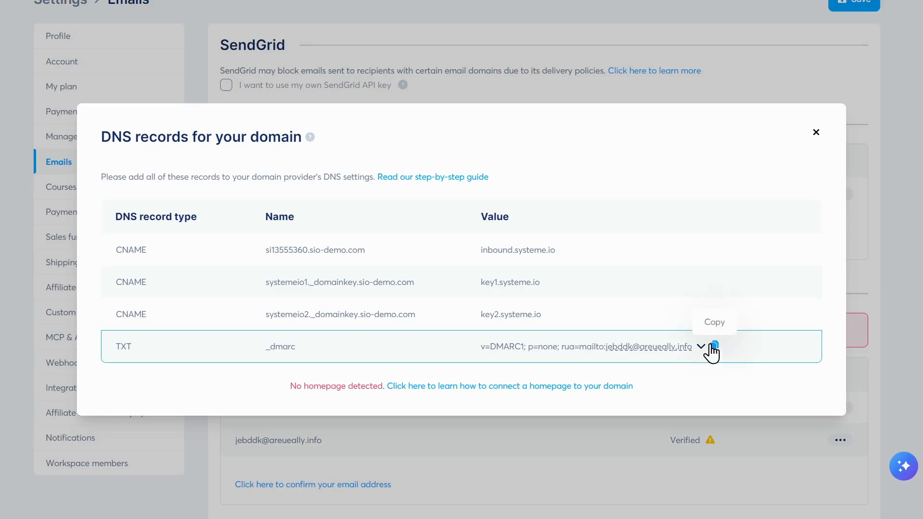
pyautogui.click(713, 346)
pyautogui.hotkey('ctrl', 'Right')
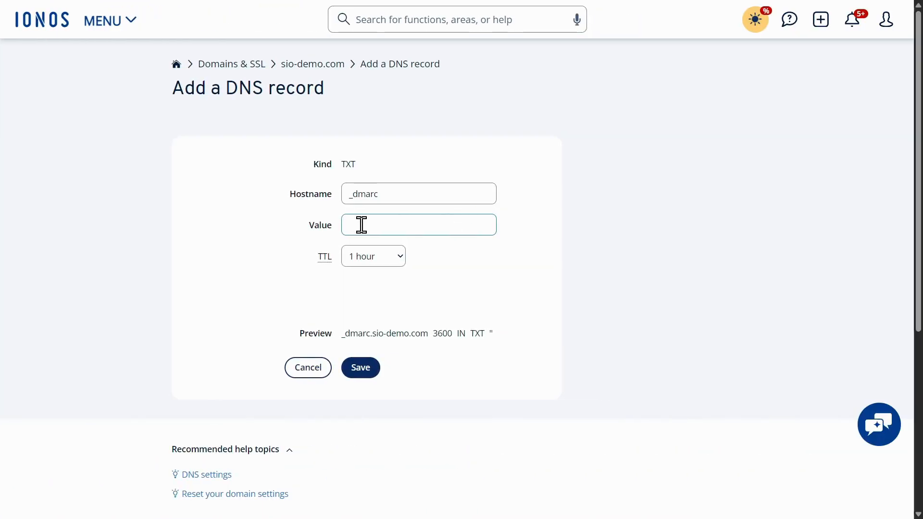
pyautogui.hotkey('ctrl', 'v')
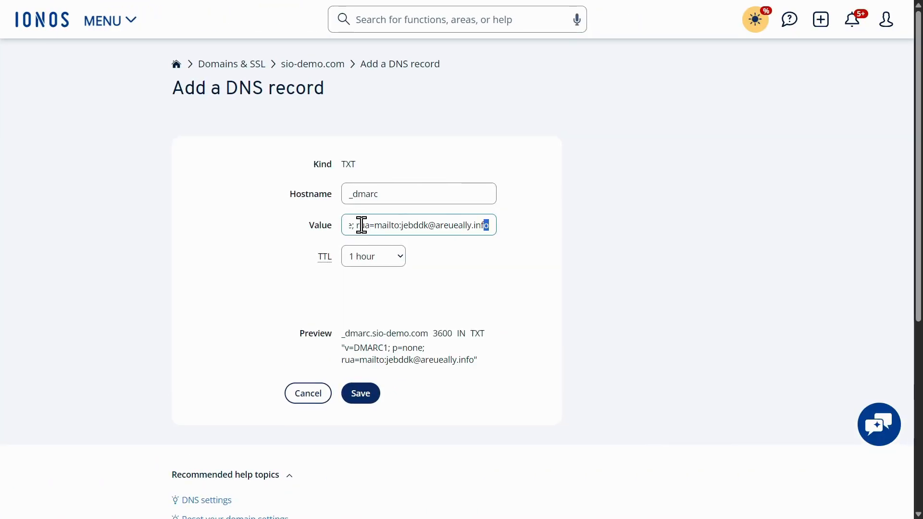
# Highlight the reporting e-mail address in the DMARC value to check it, and save the TXT record.
pyautogui.hotkey('shift', 'Left')
pyautogui.hotkey('shift', 'Left')
pyautogui.hotkey('shift', 'Left')
pyautogui.hotkey('shift', 'Left')
pyautogui.hotkey('shift', 'Left')
pyautogui.hotkey('shift', 'Left')
pyautogui.hotkey('shift', 'Left')
pyautogui.hotkey('shift', 'Left')
pyautogui.hotkey('shift', 'Left')
pyautogui.hotkey('shift', 'Left')
pyautogui.hotkey('shift', 'Left')
pyautogui.hotkey('shift', 'Left')
pyautogui.hotkey('shift', 'Left')
pyautogui.hotkey('shift', 'Left')
pyautogui.hotkey('shift', 'Left')
pyautogui.hotkey('shift', 'Left')
pyautogui.hotkey('shift', 'Left')
pyautogui.hotkey('shift', 'Left')
pyautogui.hotkey('shift', 'Left')
pyautogui.hotkey('shift', 'Left')
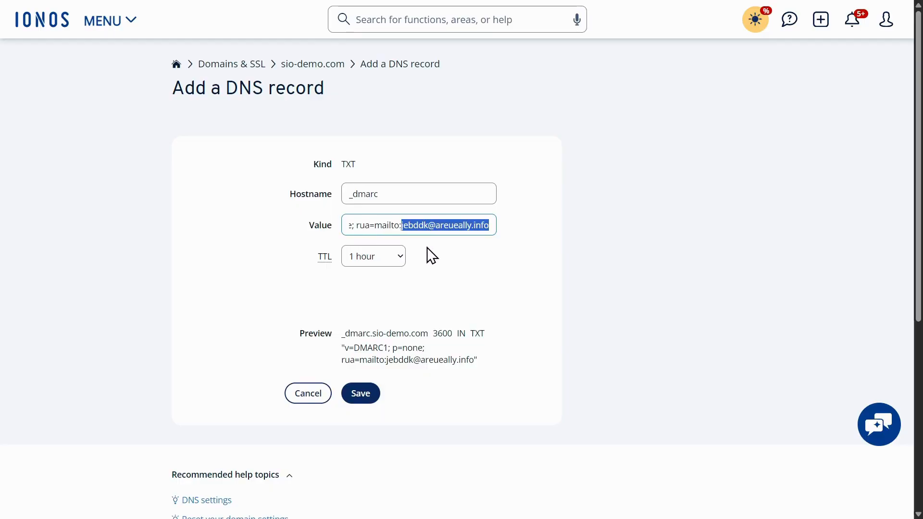
pyautogui.press('Home')
pyautogui.click(374, 403)
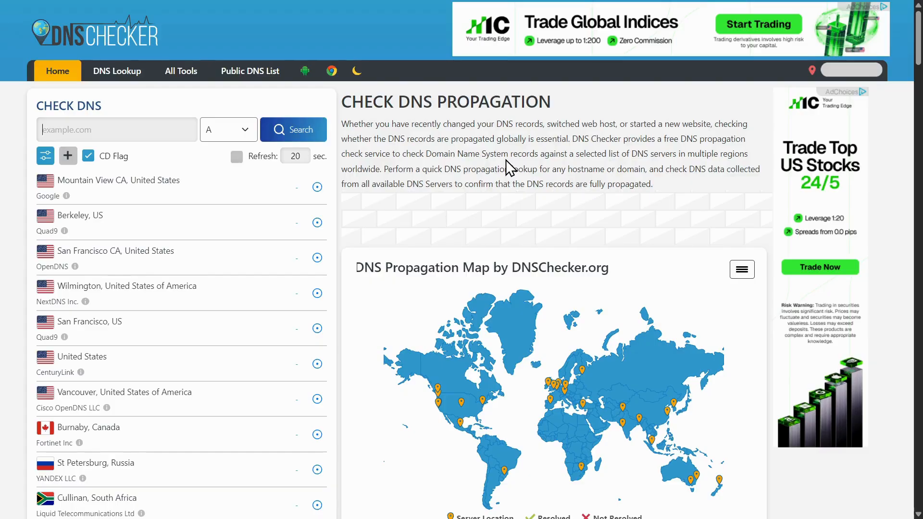
# Switch to DNS Checker and check the CNAME propagation of si13555360.sio-demo.com.
pyautogui.click(223, 134)
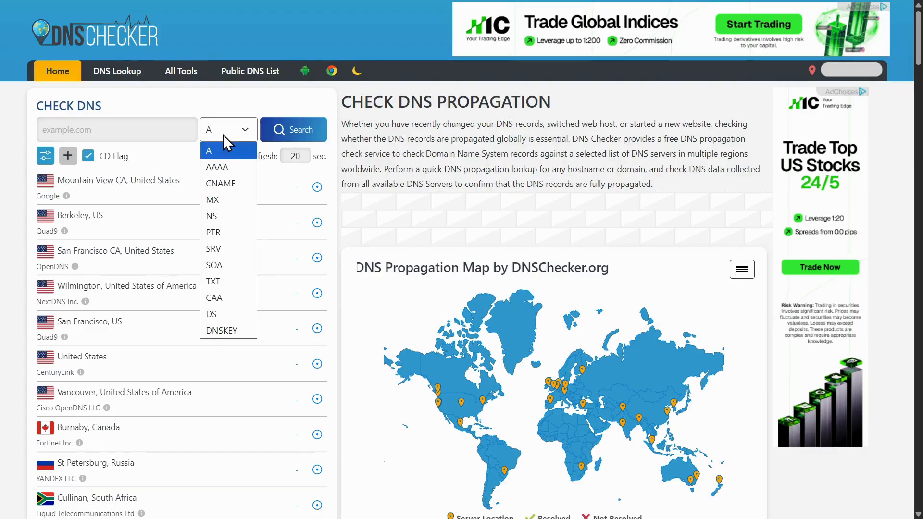
pyautogui.click(225, 185)
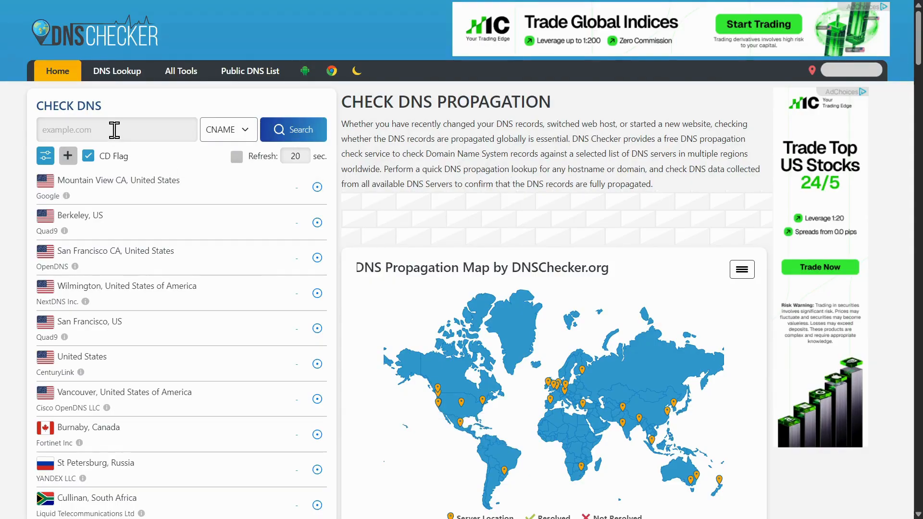
pyautogui.hotkey('ctrl', 'v')
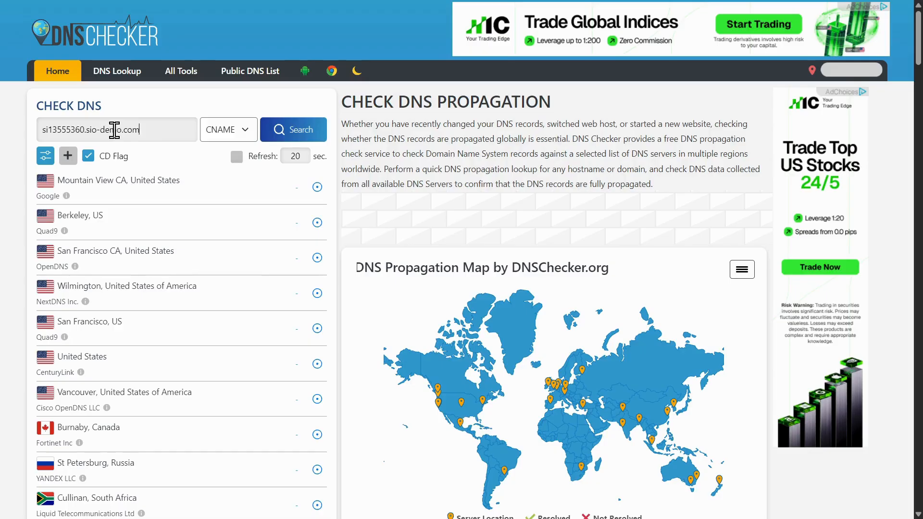
pyautogui.click(282, 129)
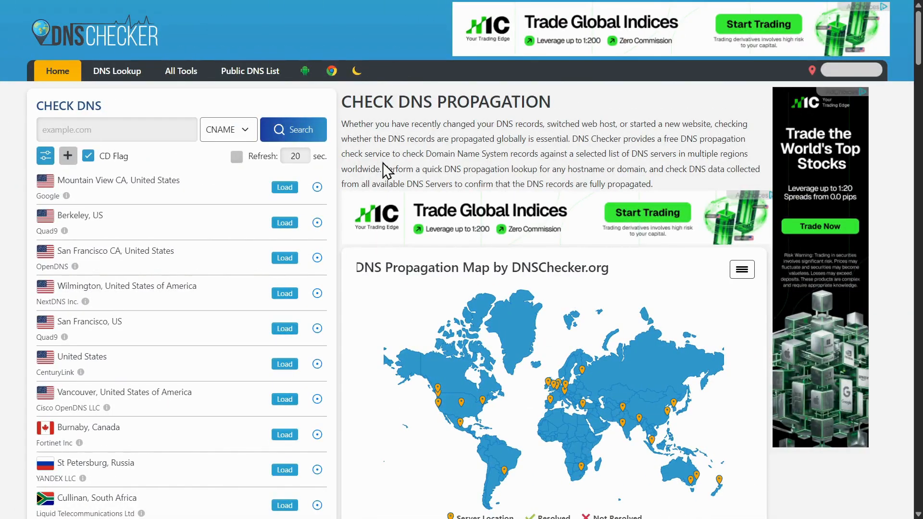
# Check the CNAME propagation of systemeio1._domainkey.sio-demo.com.
pyautogui.click(138, 133)
pyautogui.hotkey('ctrl', 'v')
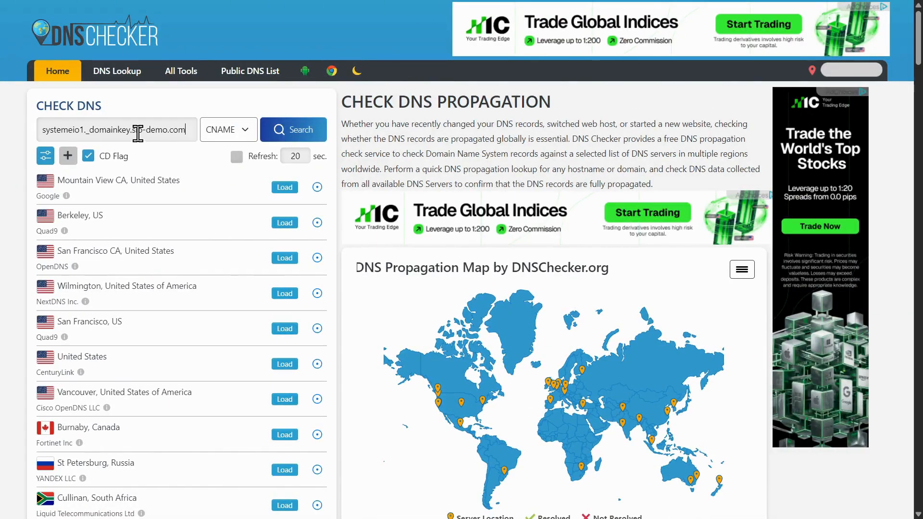
pyautogui.click(274, 133)
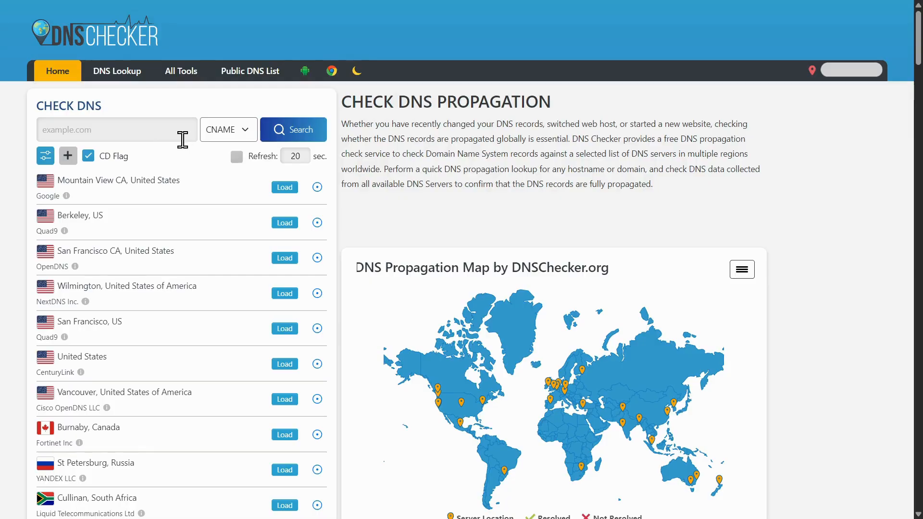
# Check the CNAME propagation of systemeio2._domainkey.sio-demo.com.
pyautogui.click(162, 136)
pyautogui.hotkey('ctrl', 'v')
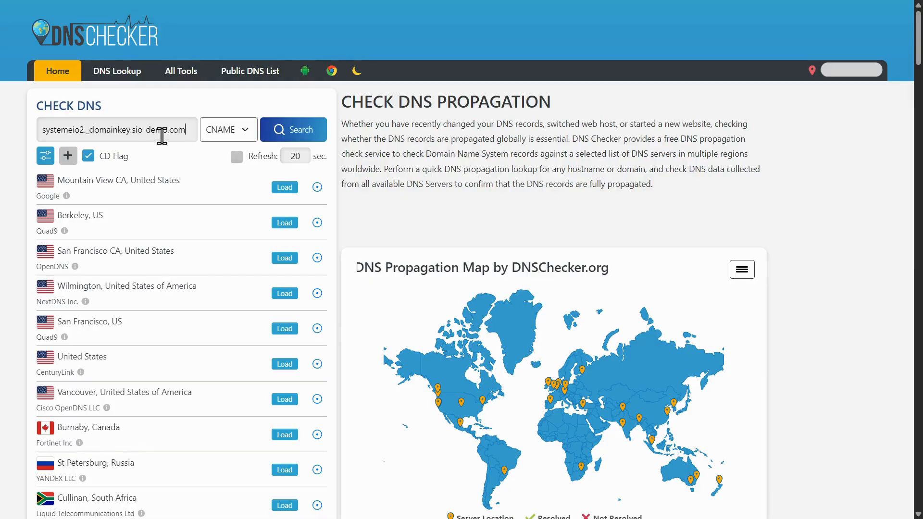
pyautogui.click(281, 129)
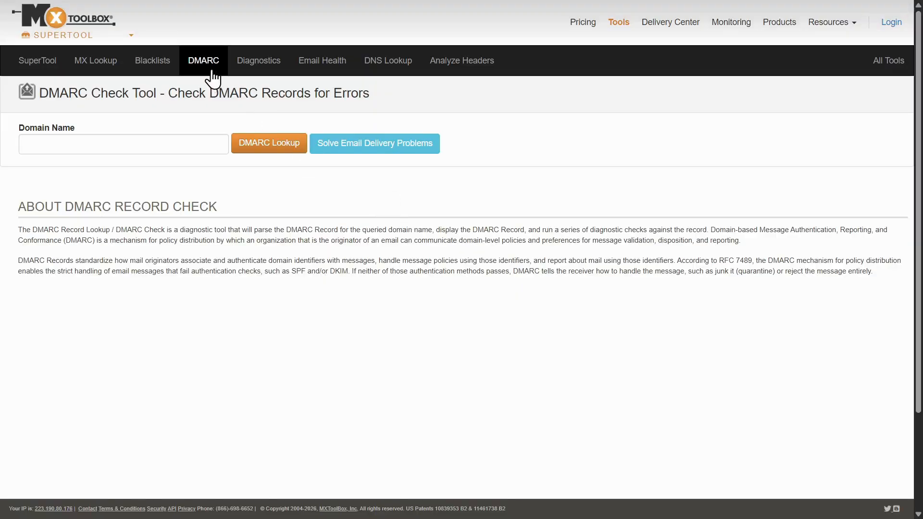
# Switch to the MXToolbox DMARC check tool and run a DMARC lookup for sio-demo.com.
pyautogui.click(179, 143)
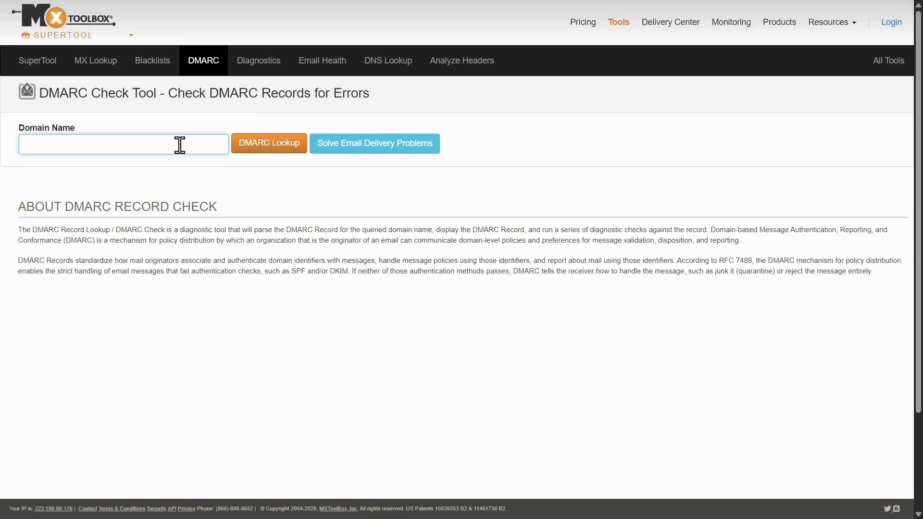
pyautogui.hotkey('ctrl', 'v')
pyautogui.click(245, 146)
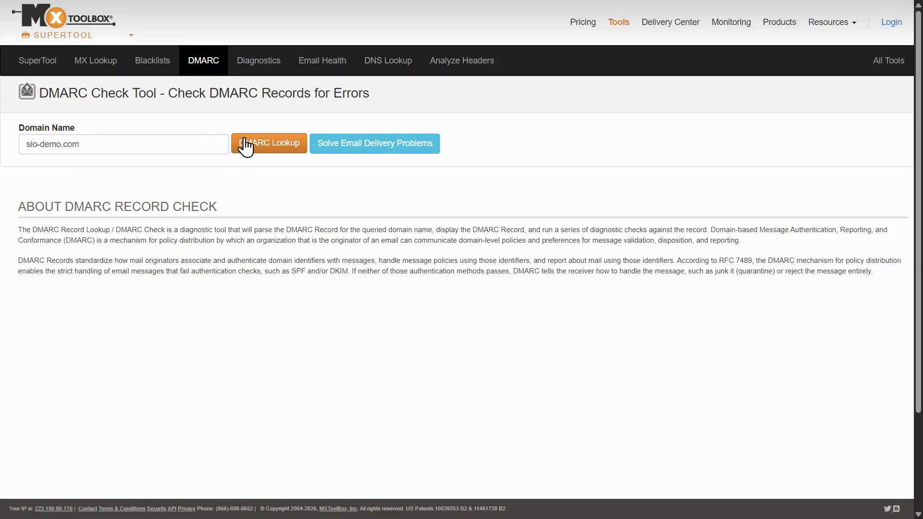